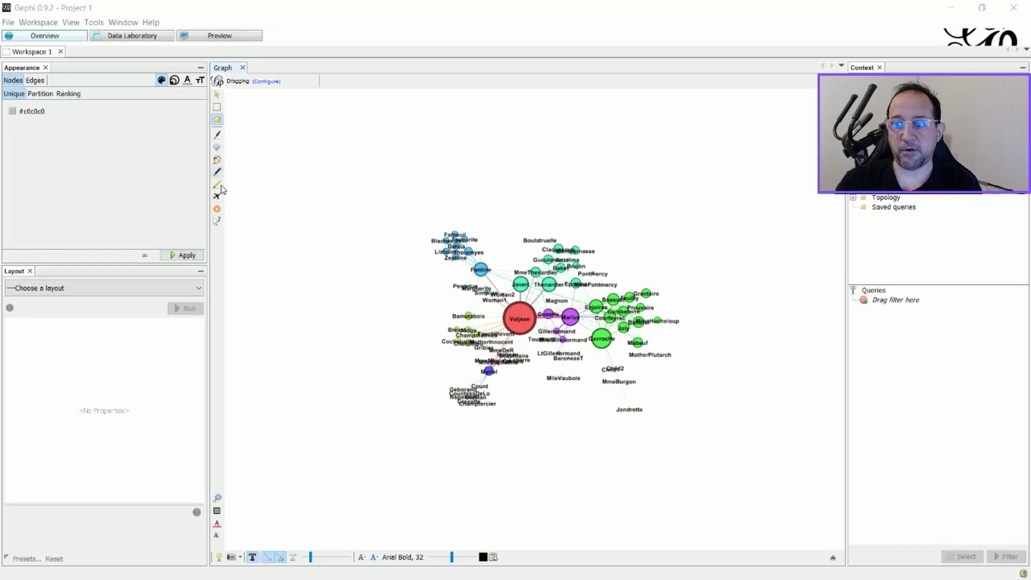
Switch to the graph Preview and open the SVG/PDF/PNG image export dialog from the File menu.
left_click(214, 36)
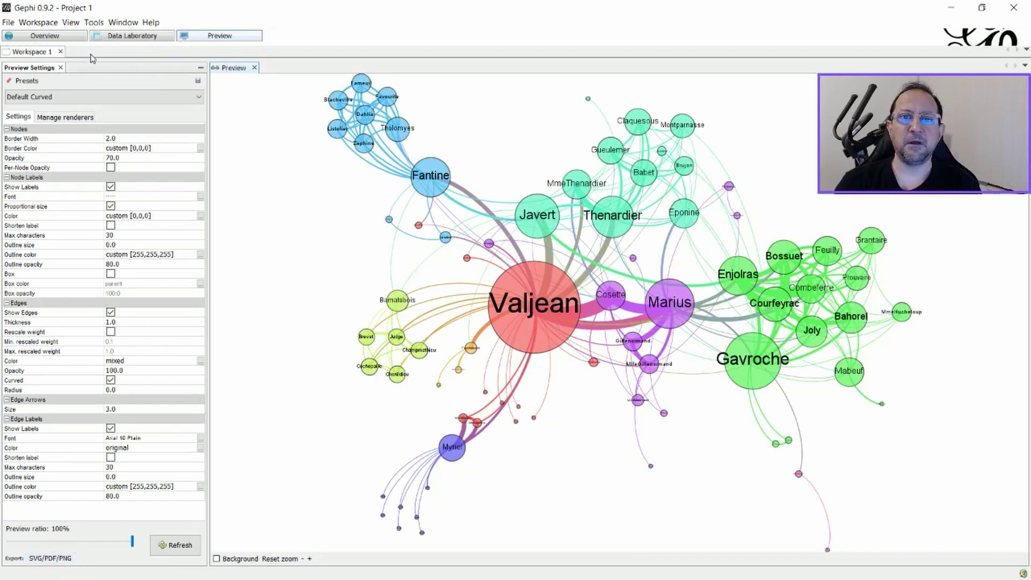
left_click(94, 22)
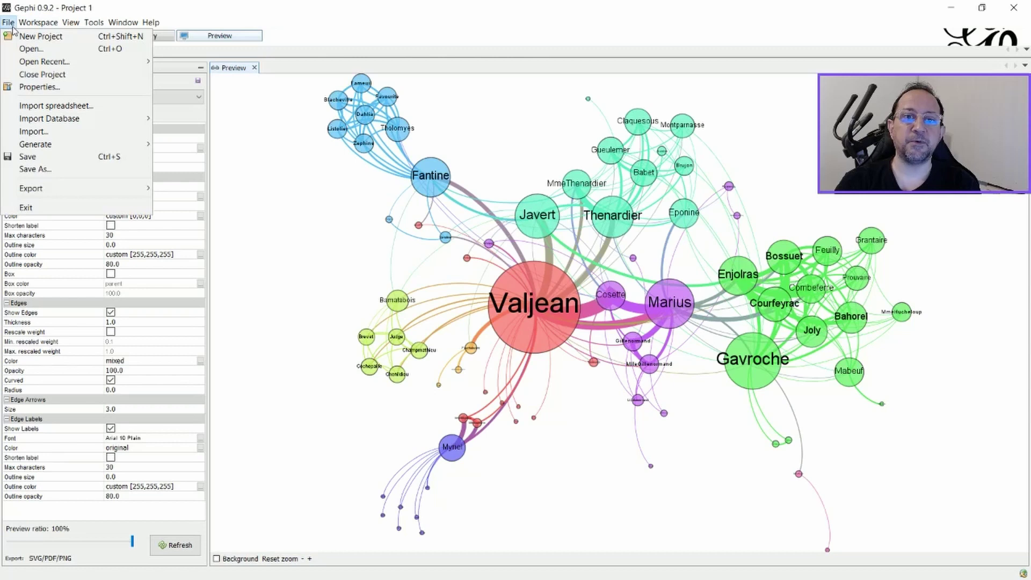
mouse_move(48, 188)
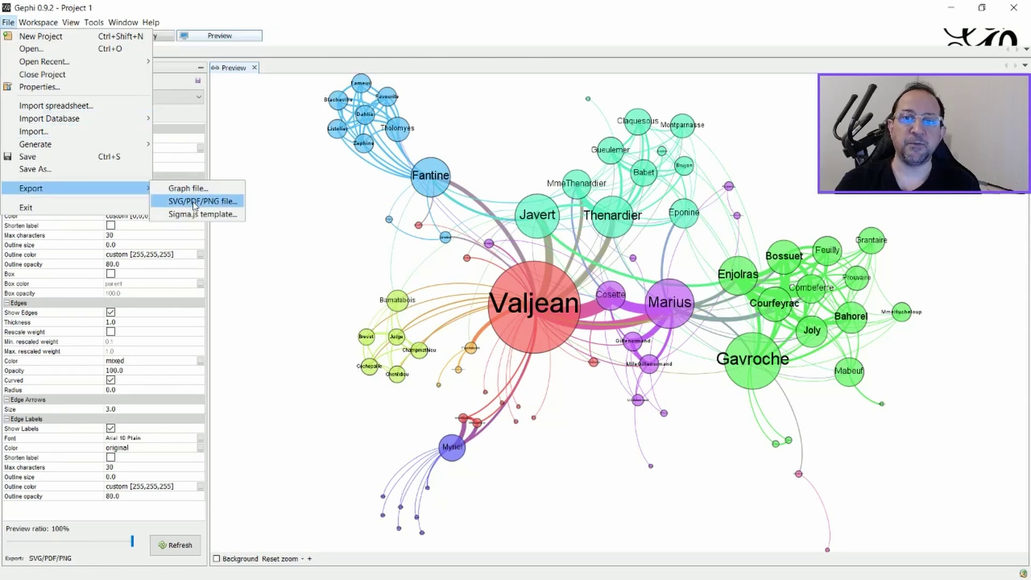
left_click(92, 562)
left_click(63, 561)
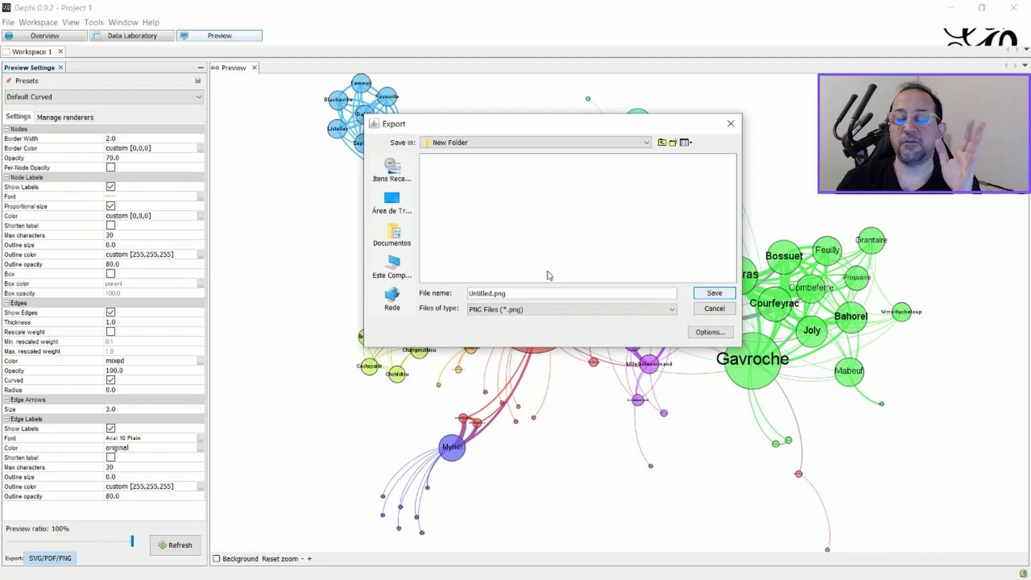
left_click(671, 310)
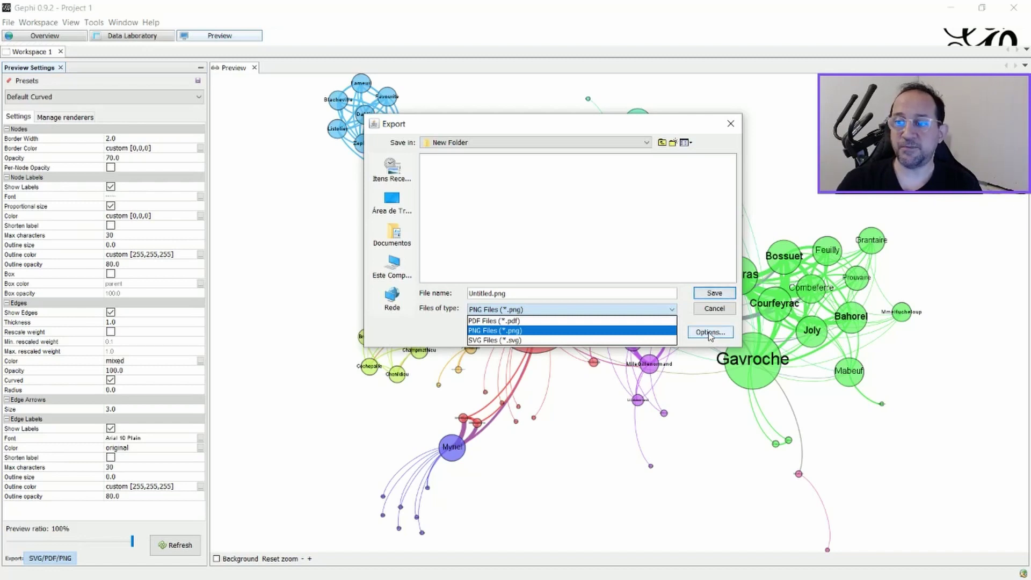
left_click(710, 335)
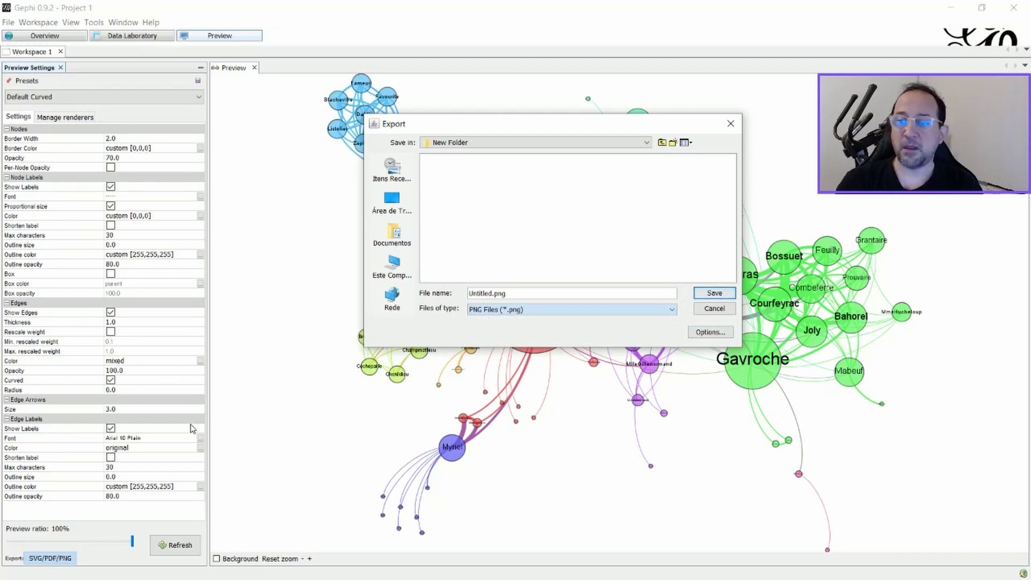
Set the PNG export options to width 4000 and height 3000 pixels, keeping the 4% margin.
left_click(710, 333)
mouse_move(517, 225)
left_mouse_down()
mouse_move(697, 288)
mouse_move(554, 355)
mouse_move(555, 345)
left_mouse_up()
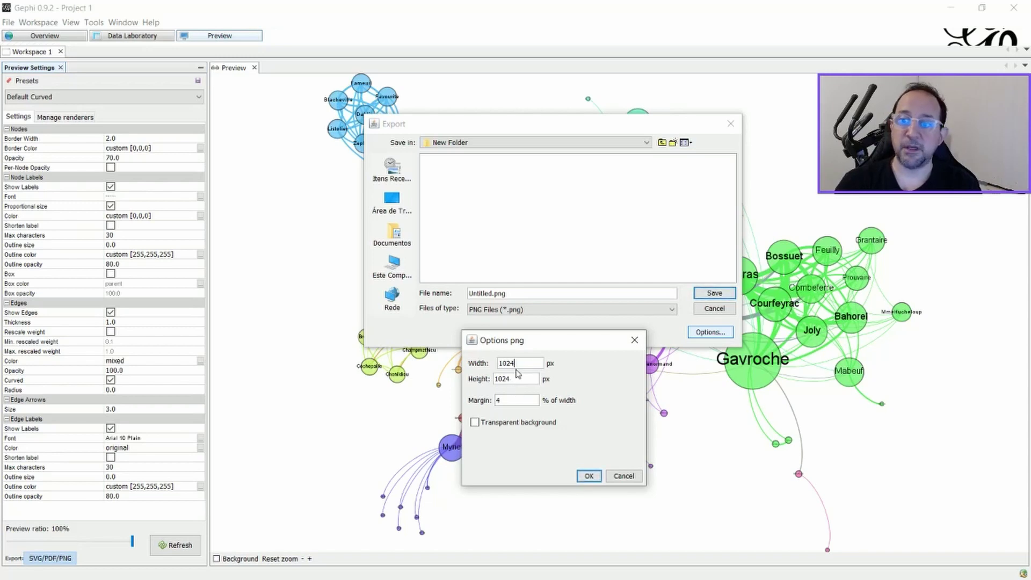
left_click_drag(525, 361, 433, 368)
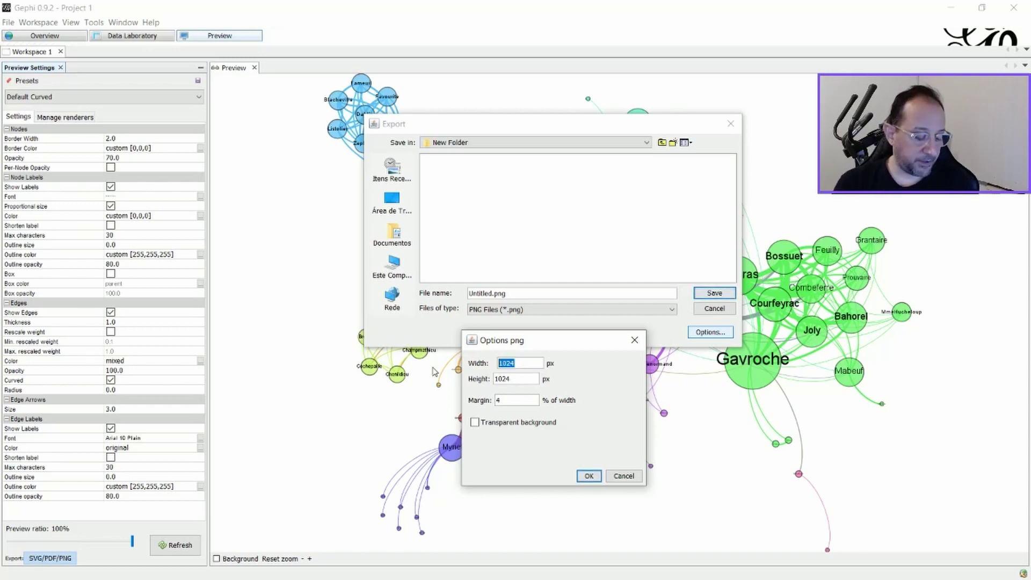
type("4000")
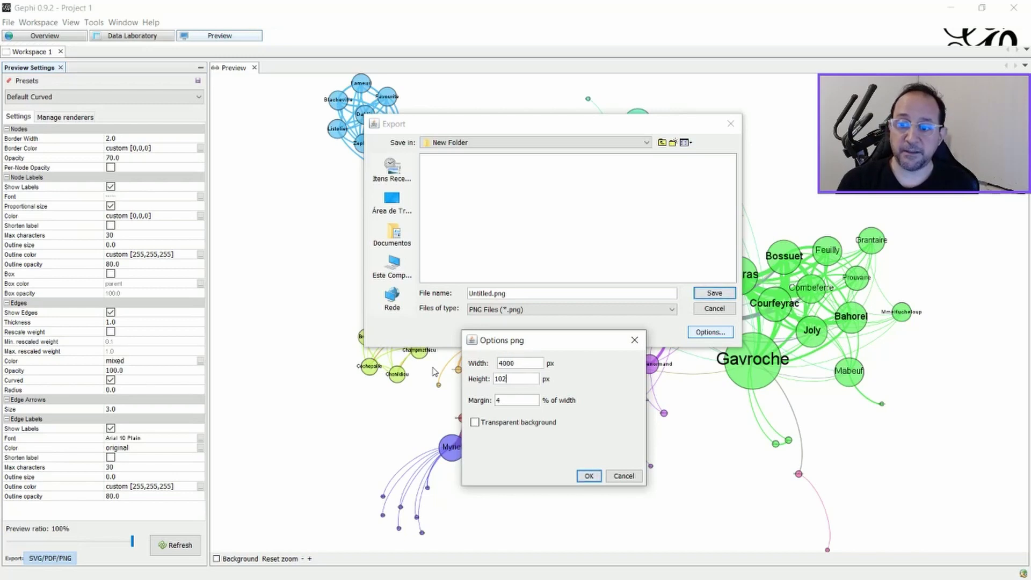
key("BackSpace")
key("BackSpace")
key("BackSpace")
type("3000")
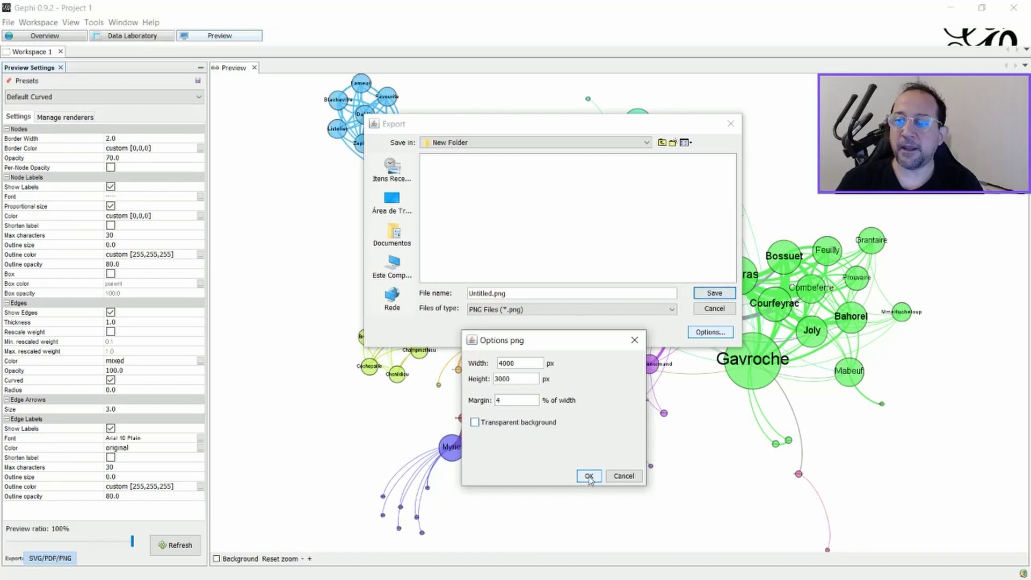
left_click(589, 480)
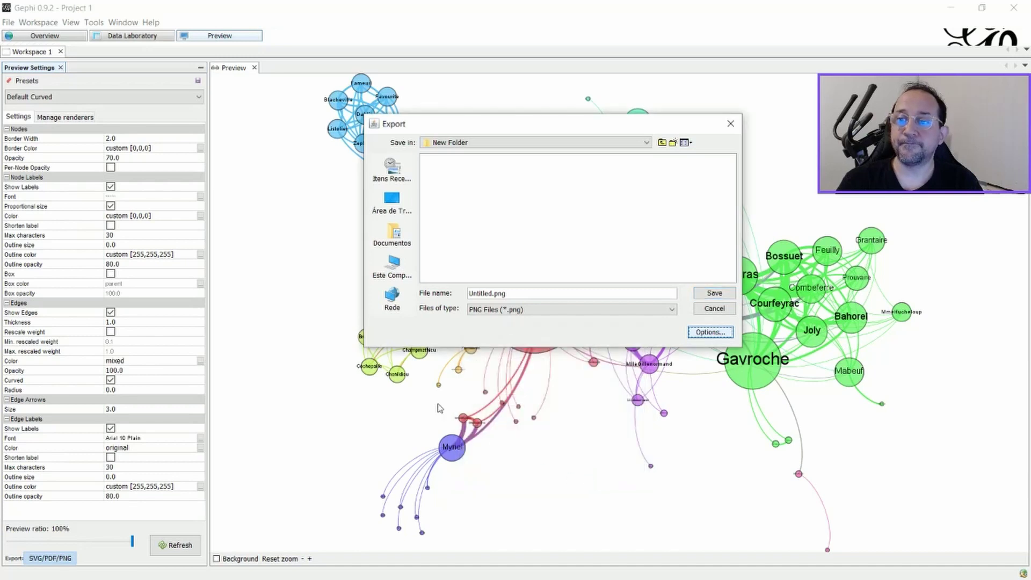
Write the network image out as Untitled.png.
left_click(714, 294)
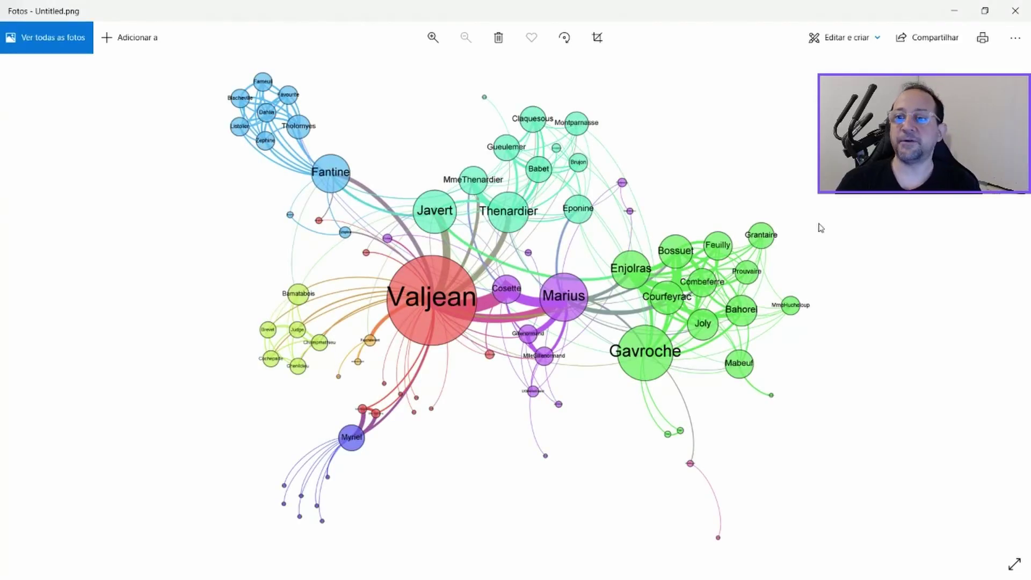
Zoom in on Valjean, Cosette and Marius in Untitled.png, then zoom back out to fit.
scroll(515, 312, "up", 1)
scroll(514, 312, "up", 2)
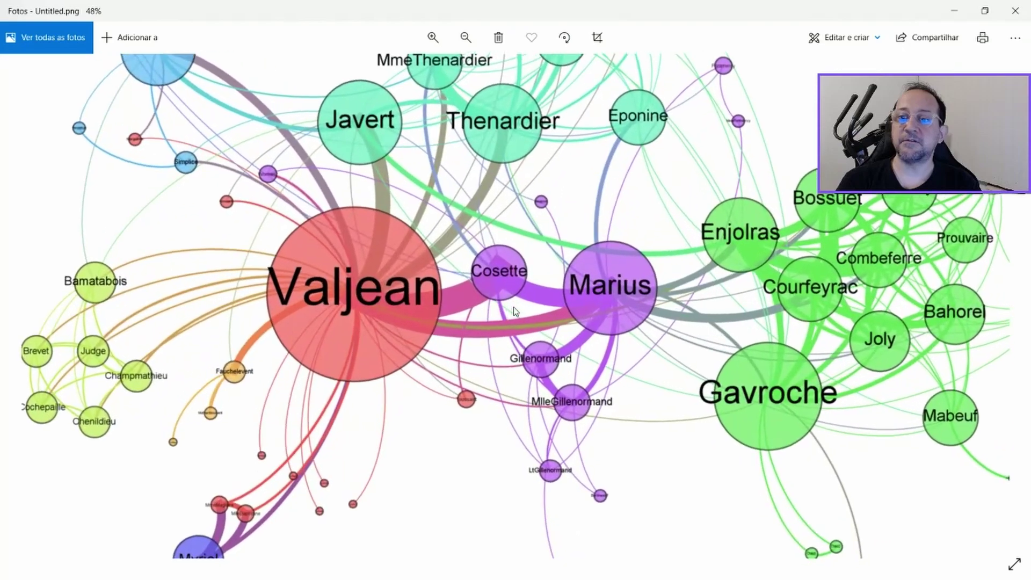
scroll(515, 311, "up", 2)
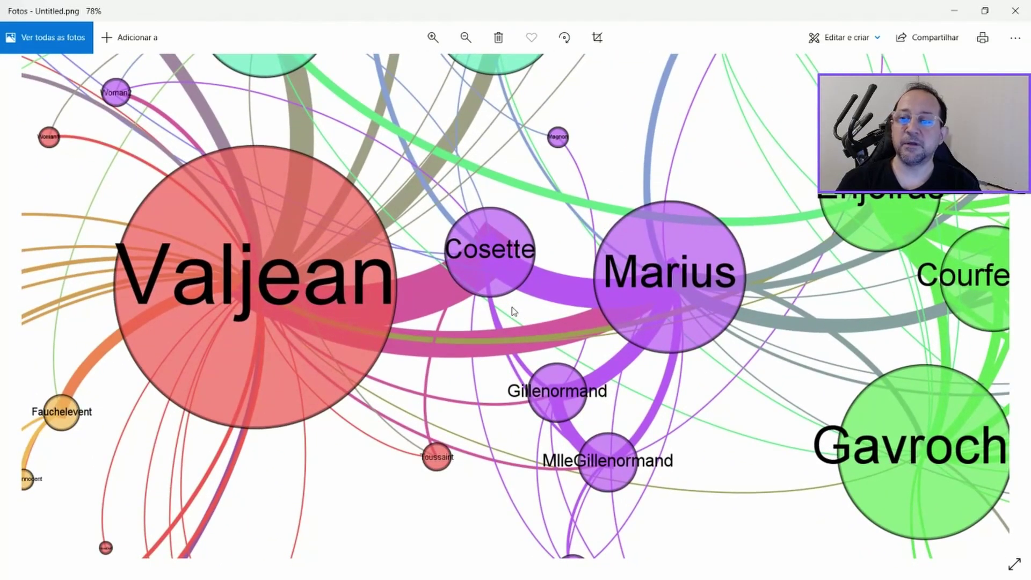
scroll(514, 312, "up", 1)
scroll(515, 311, "up", 2)
scroll(515, 311, "up", 2)
scroll(514, 312, "down", 2)
scroll(511, 311, "down", 2)
scroll(511, 310, "down", 2)
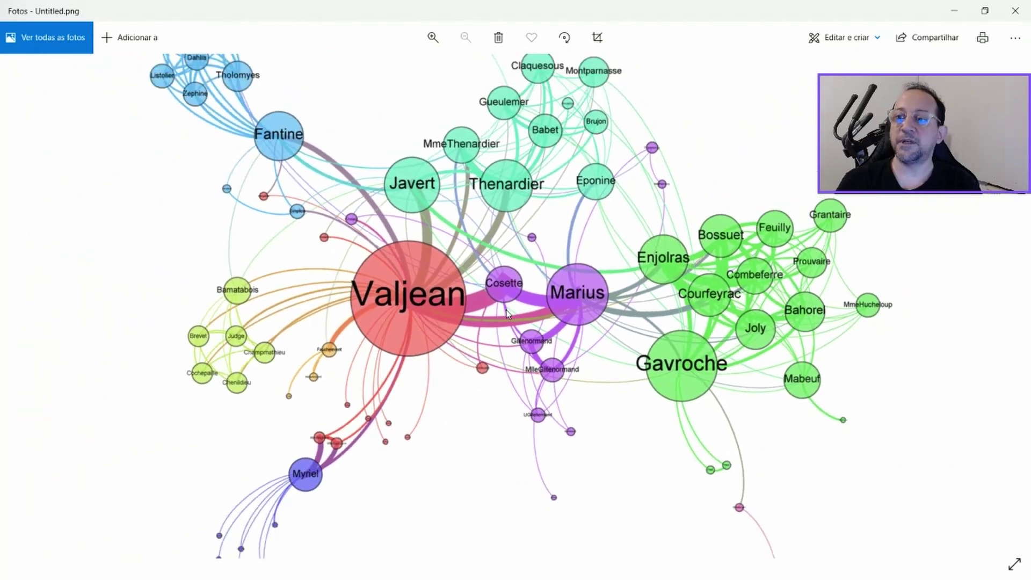
scroll(511, 312, "down", 1)
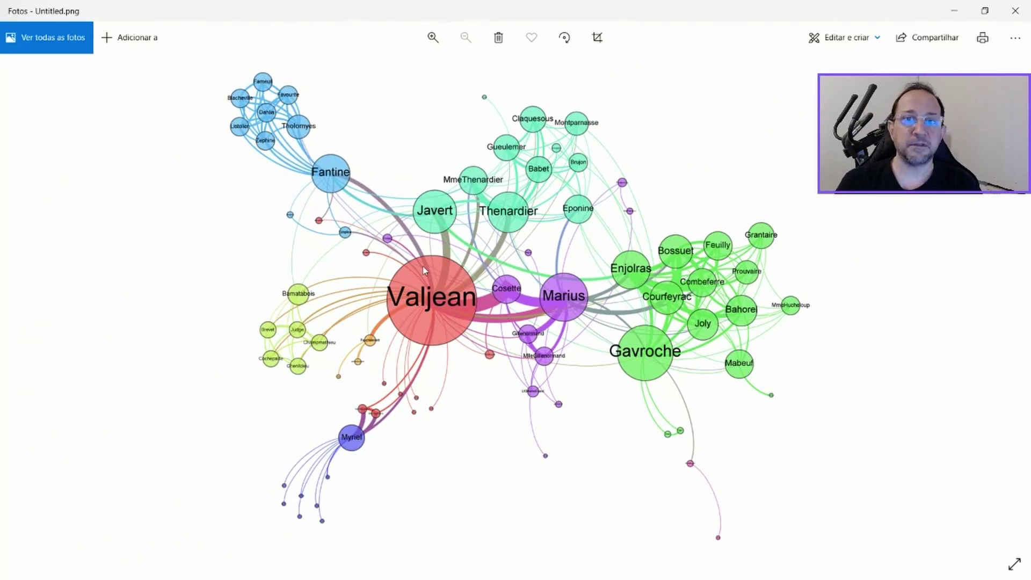